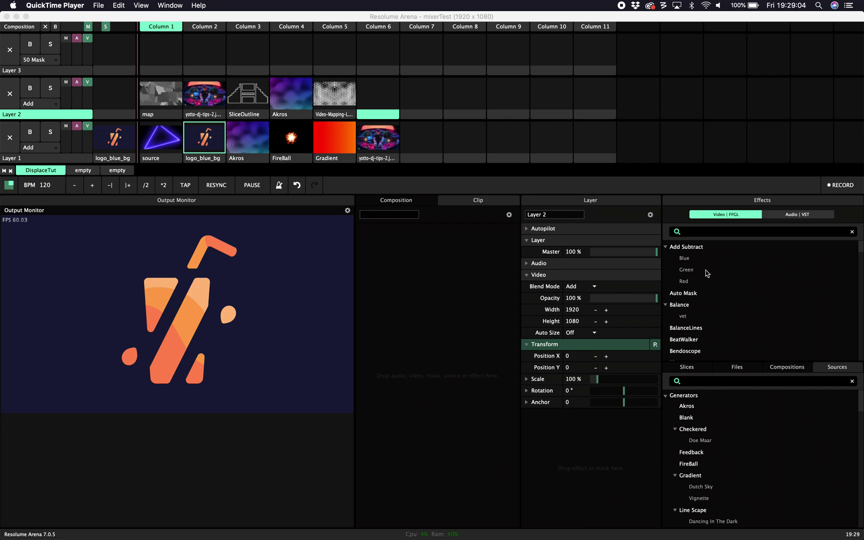
Search both the Sources and the Effects lists for 'disp'
{"action": "left_click", "coordinate": [757, 385]}
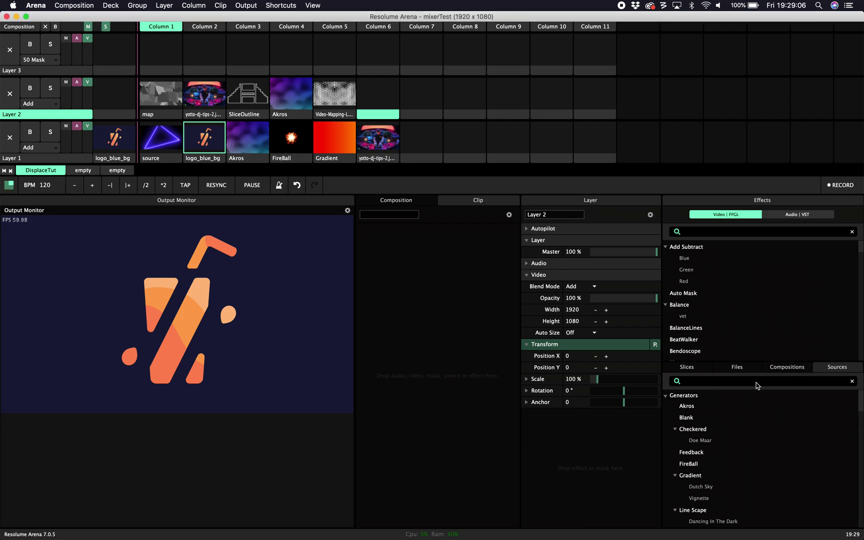
{"action": "type", "text": "disp"}
{"action": "left_click", "coordinate": [731, 233]}
{"action": "type", "text": "disp"}
Clear the search and browse Layer 2's blend-mode list
{"action": "key", "text": "super+a"}
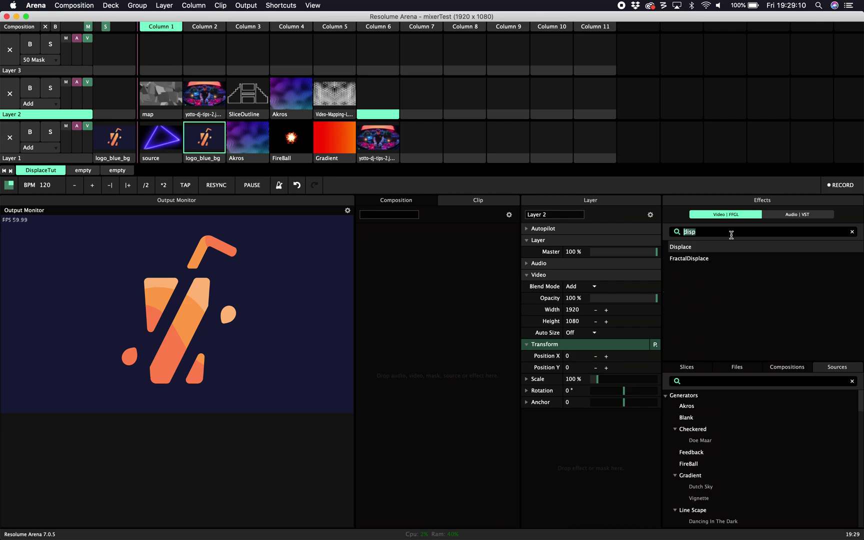
{"action": "key", "text": "BackSpace"}
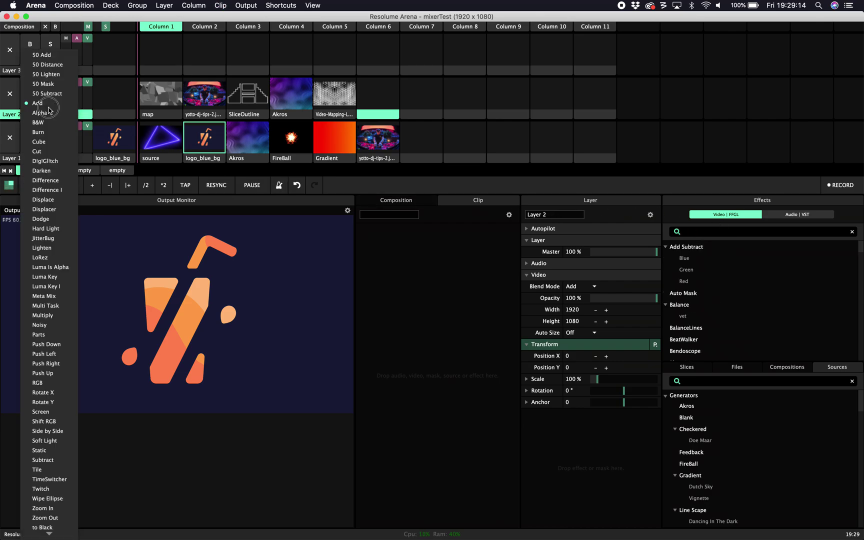
{"action": "left_click", "coordinate": [48, 105]}
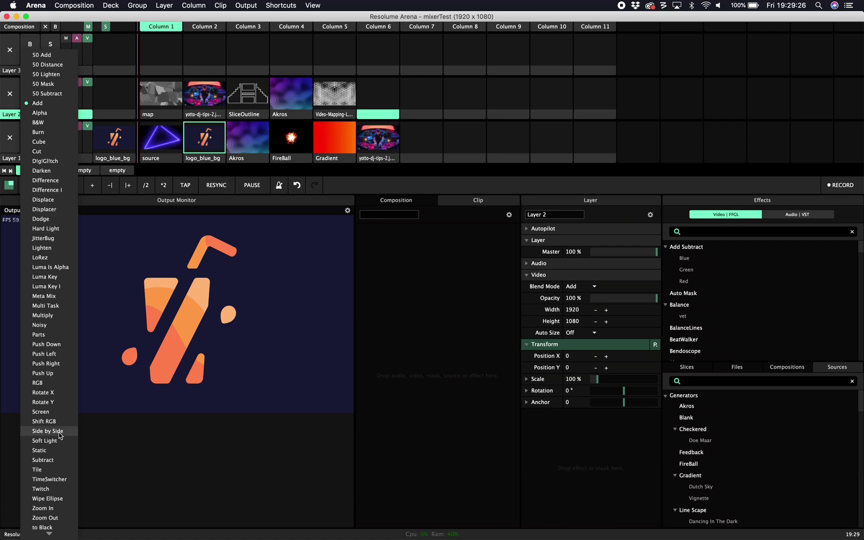
{"action": "scroll", "coordinate": [48, 220], "scroll_direction": "down", "scroll_amount": 1}
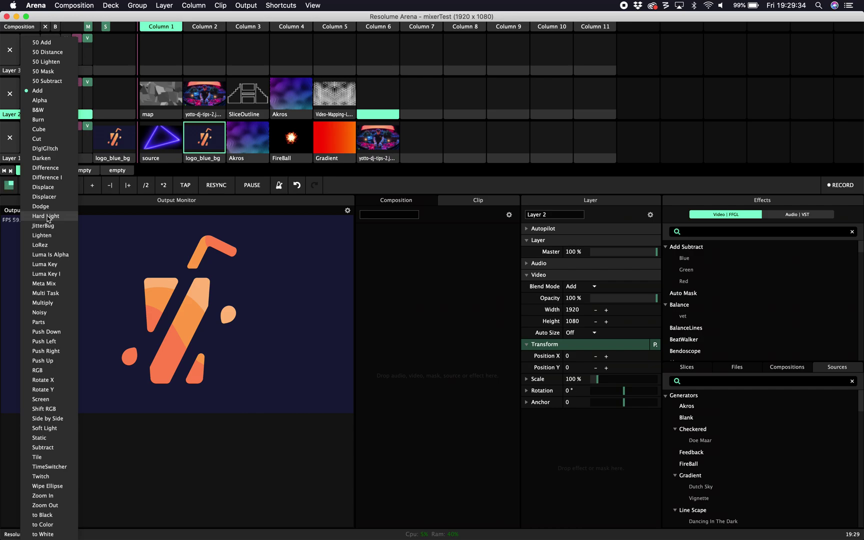
Keep Add, play logo_blue_bg on Layer 1 and the yotto DJ photo on Layer 2 at 41% opacity
{"action": "left_click", "coordinate": [464, 138]}
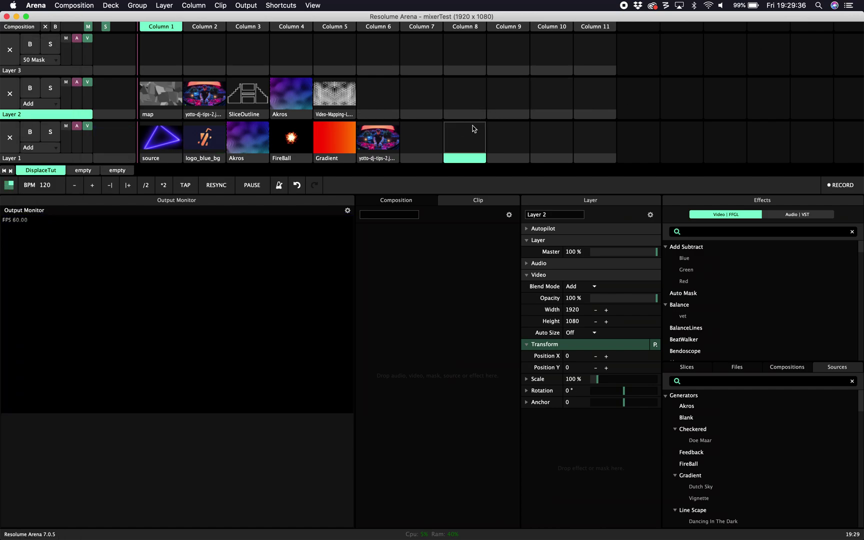
{"action": "left_click", "coordinate": [196, 146]}
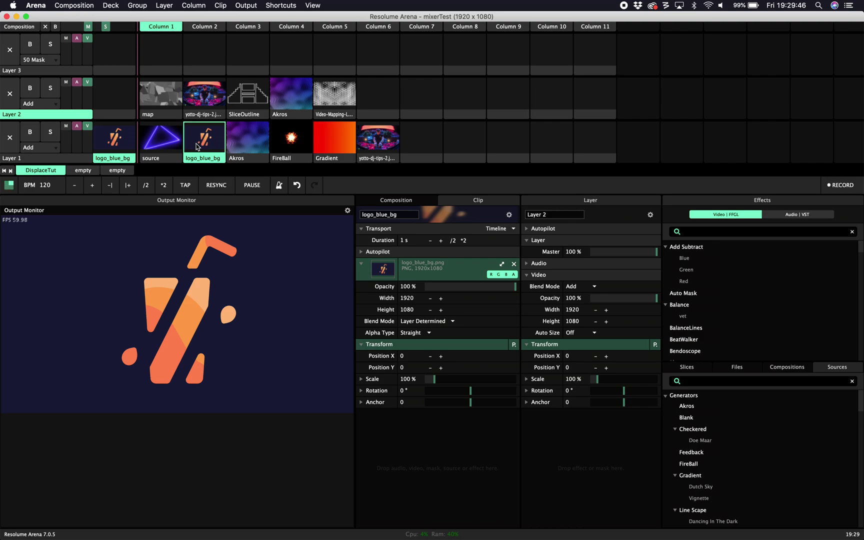
{"action": "left_click", "coordinate": [204, 98]}
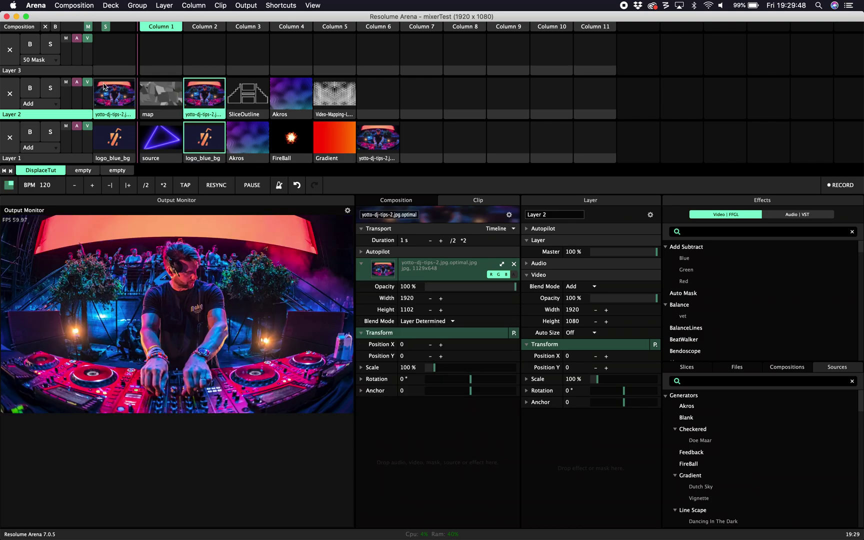
{"action": "left_click", "coordinate": [88, 83]}
{"action": "left_click_drag", "start_coordinate": [88, 83], "coordinate": [87, 98]}
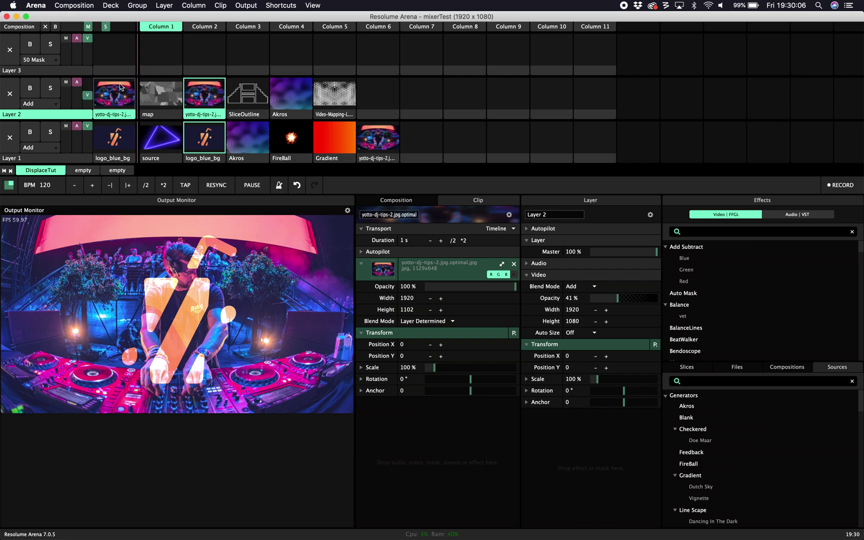
Preview Layer 1 sources (neon triangle, logo_blue_bg, Akros, FireBall, Gradient, DJ photo), then clear Layer 1
{"action": "left_click", "coordinate": [160, 141]}
{"action": "left_click", "coordinate": [15, 93]}
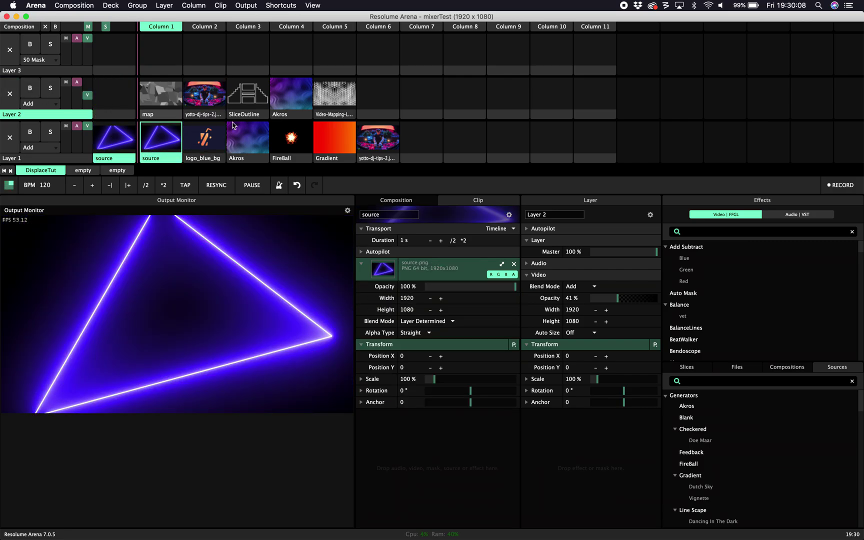
{"action": "left_click", "coordinate": [209, 136]}
{"action": "left_click", "coordinate": [258, 134]}
{"action": "left_click", "coordinate": [297, 145]}
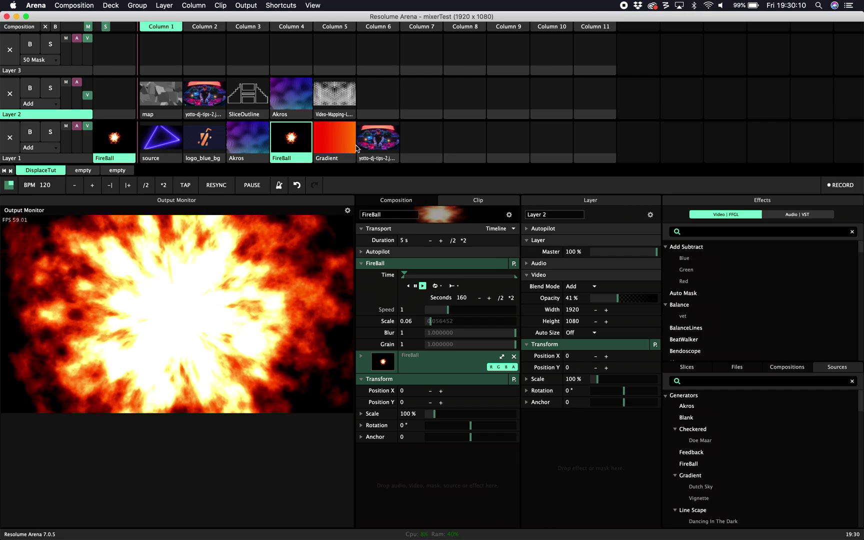
{"action": "left_click", "coordinate": [340, 143]}
{"action": "left_click", "coordinate": [385, 145]}
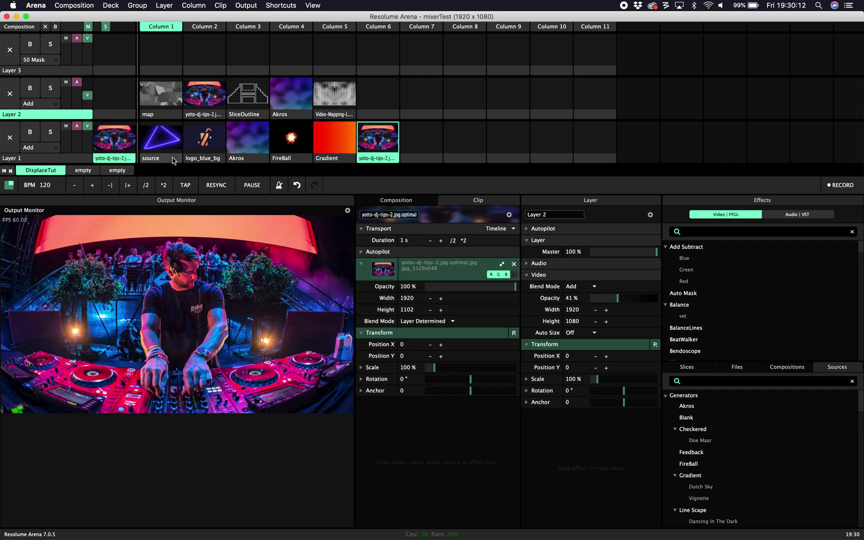
{"action": "left_click", "coordinate": [160, 143]}
{"action": "left_click", "coordinate": [10, 139]}
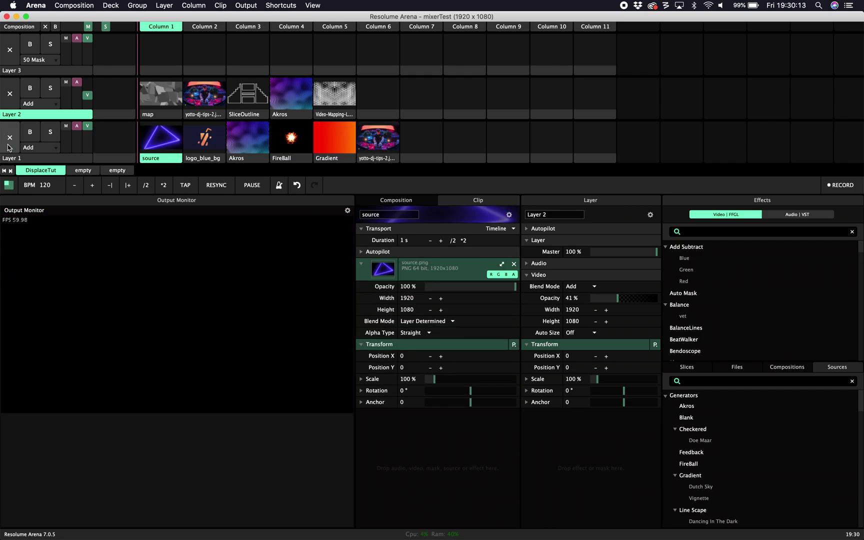
Preview Layer 2 maps (map, DJ photo, SliceOutline, Akros, glitch loop), ending on the map clip
{"action": "left_click", "coordinate": [156, 95]}
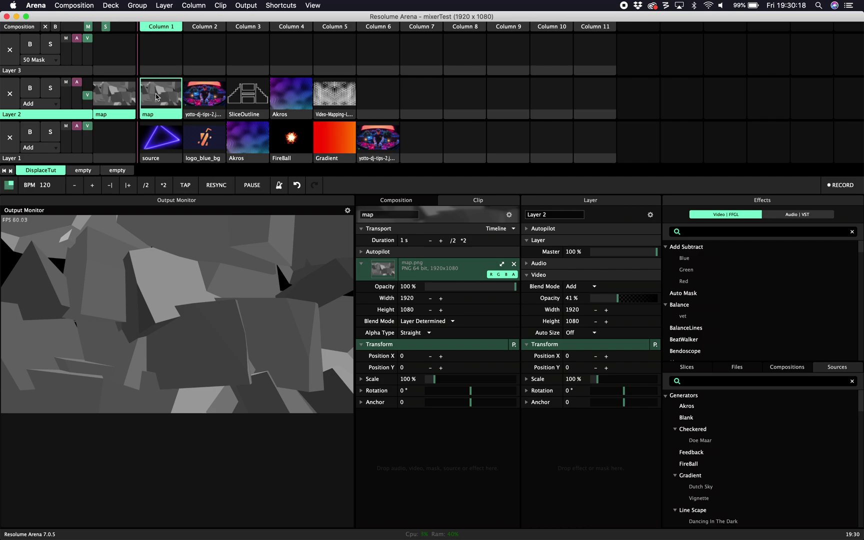
{"action": "left_click", "coordinate": [194, 96]}
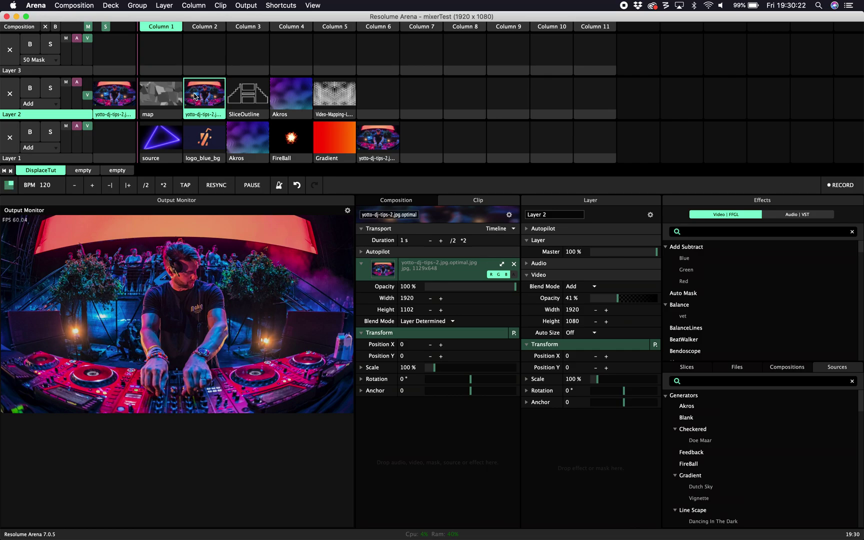
{"action": "left_click", "coordinate": [231, 93]}
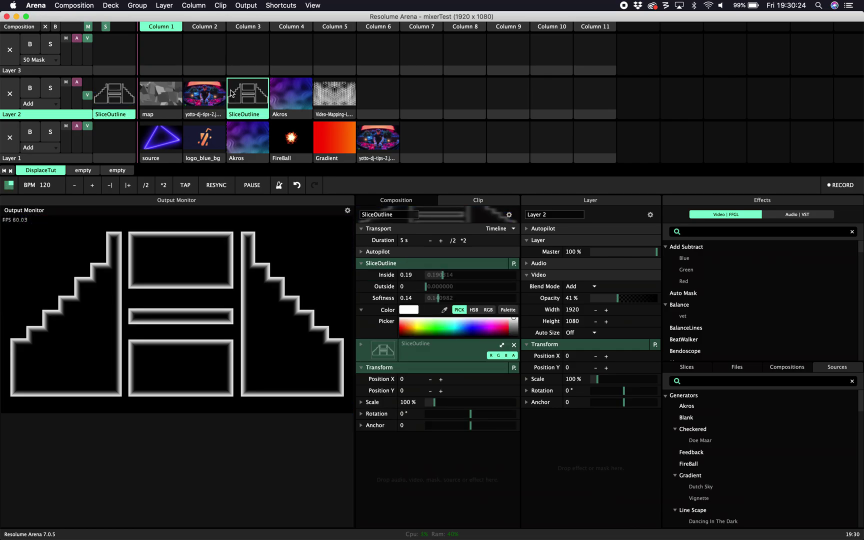
{"action": "left_click", "coordinate": [287, 104]}
{"action": "left_click", "coordinate": [322, 100]}
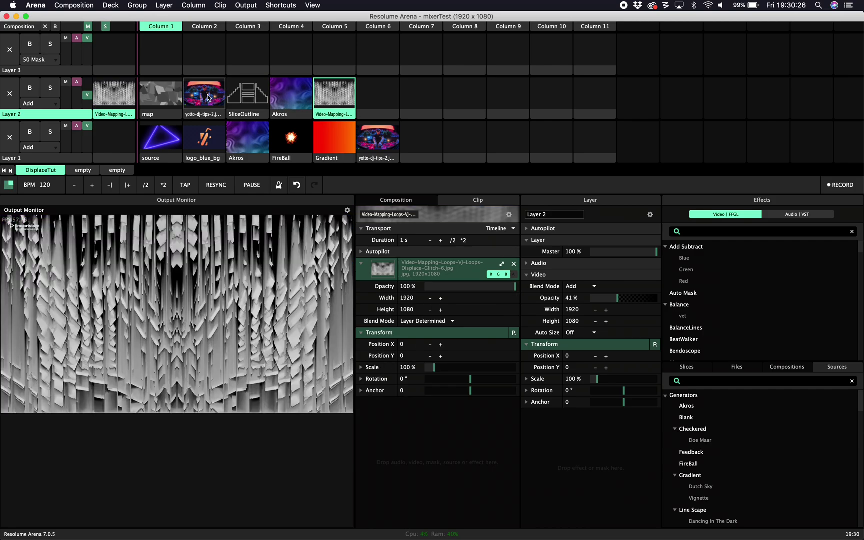
{"action": "left_click", "coordinate": [148, 98]}
Play the neon triangle on Layer 1 and set Layer 2 to Displacer at 98% opacity
{"action": "left_click", "coordinate": [167, 145]}
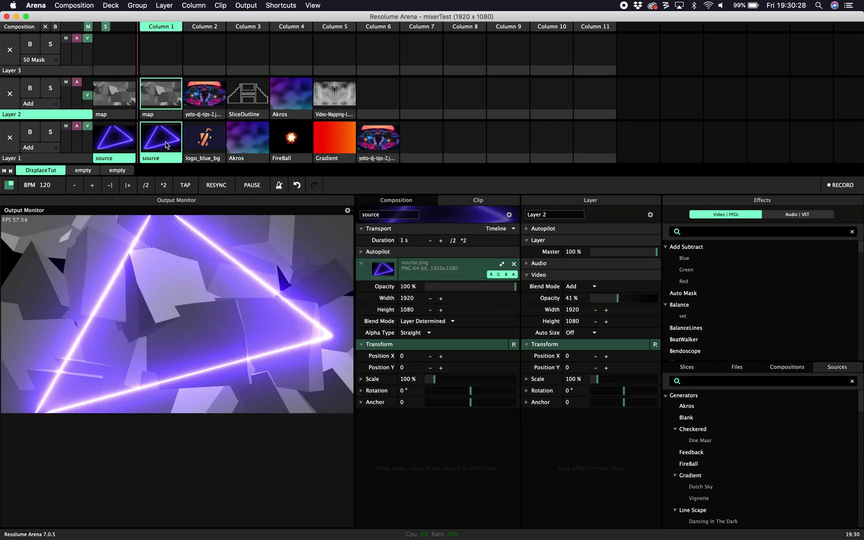
{"action": "left_click_drag", "start_coordinate": [87, 95], "coordinate": [90, 83]}
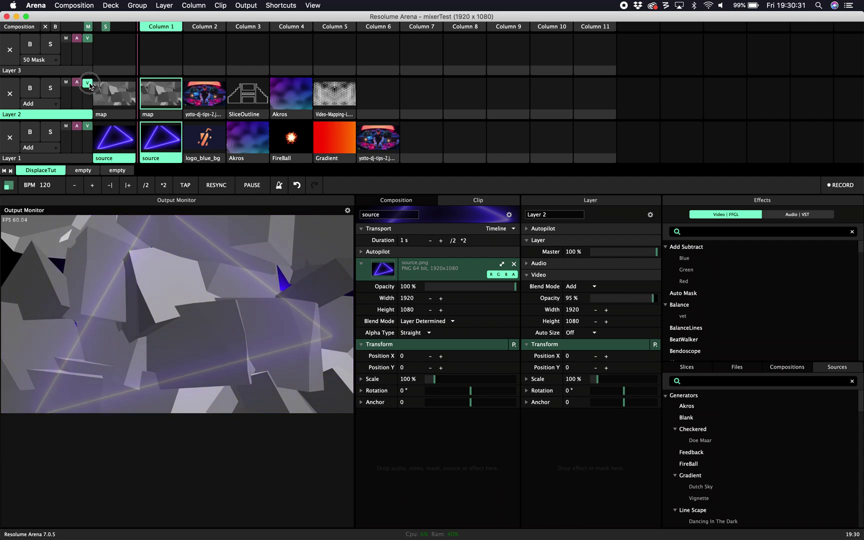
{"action": "left_click", "coordinate": [36, 104]}
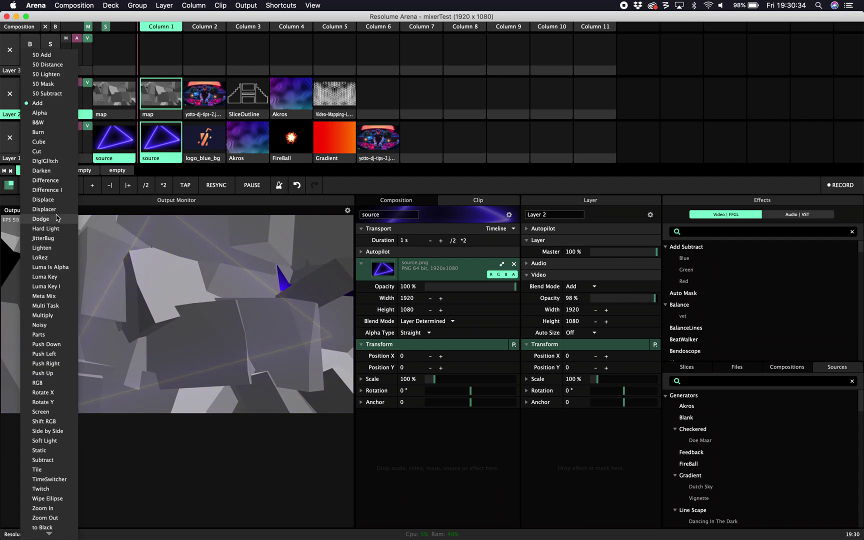
{"action": "left_click", "coordinate": [56, 209]}
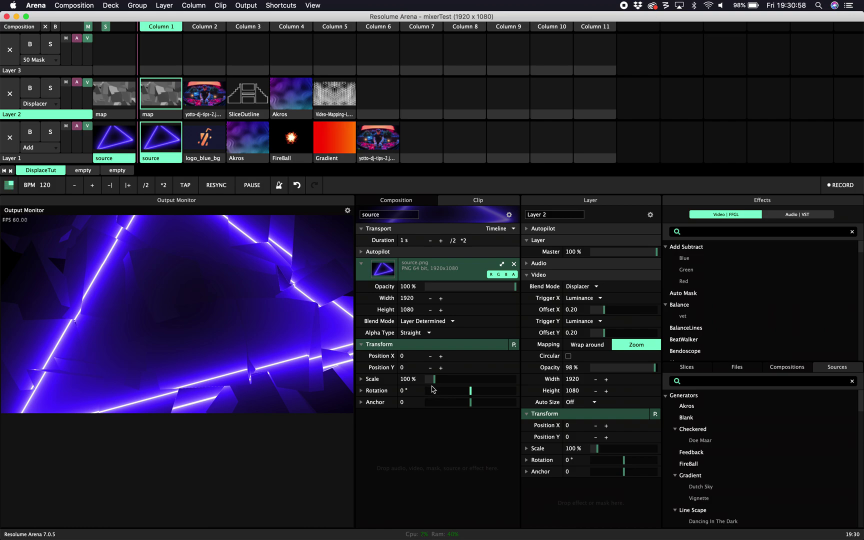
Check the map clip's Displacer triggers, keeping Trigger X and Trigger Y on Luminance
{"action": "left_click", "coordinate": [53, 116]}
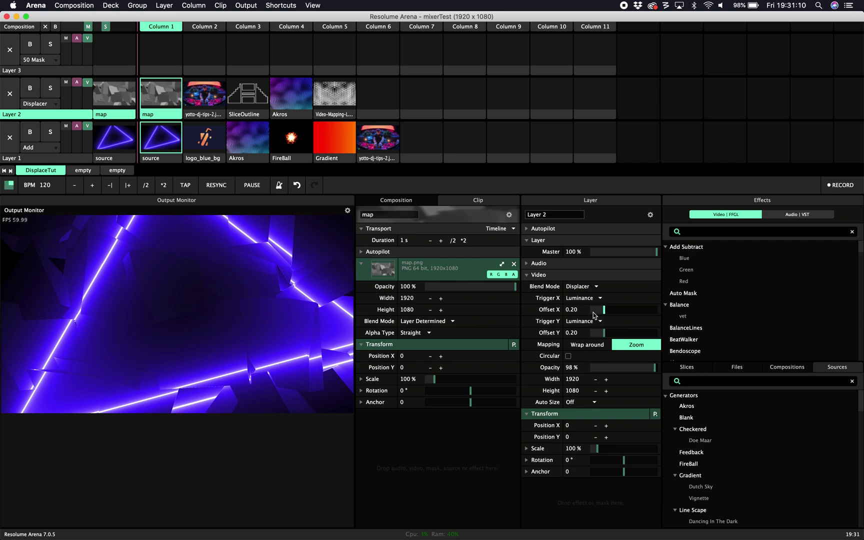
{"action": "left_click", "coordinate": [585, 297]}
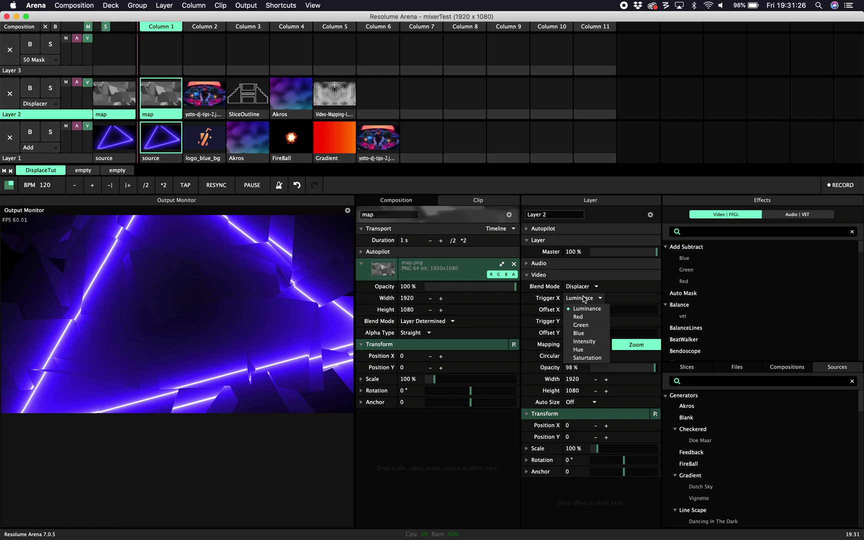
{"action": "left_click", "coordinate": [583, 299]}
{"action": "left_click", "coordinate": [580, 323]}
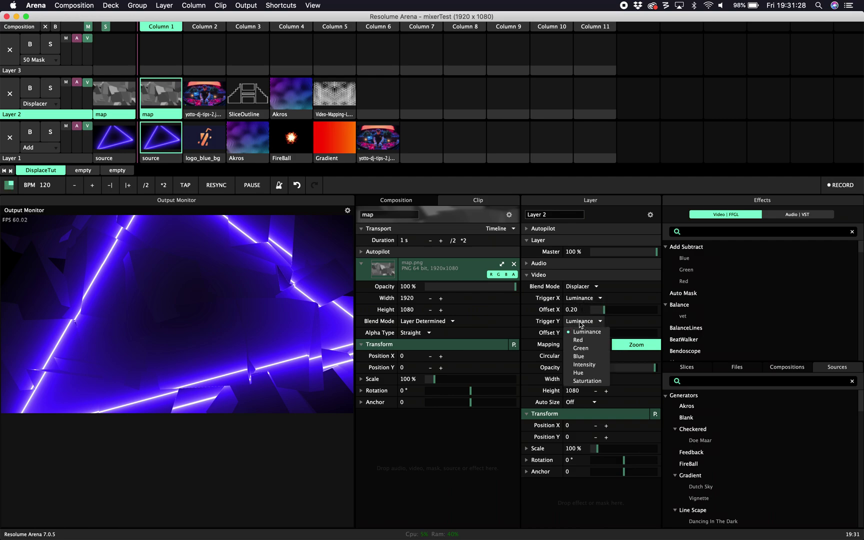
{"action": "left_click", "coordinate": [580, 324]}
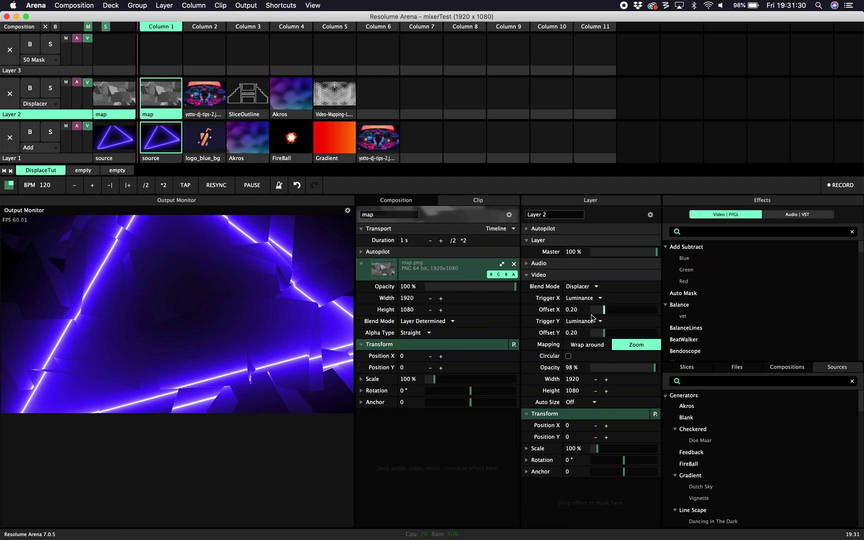
Reset the Displacer offsets, then settle Offset X at 0.26 and Offset Y at 0.28
{"action": "left_click", "coordinate": [604, 312]}
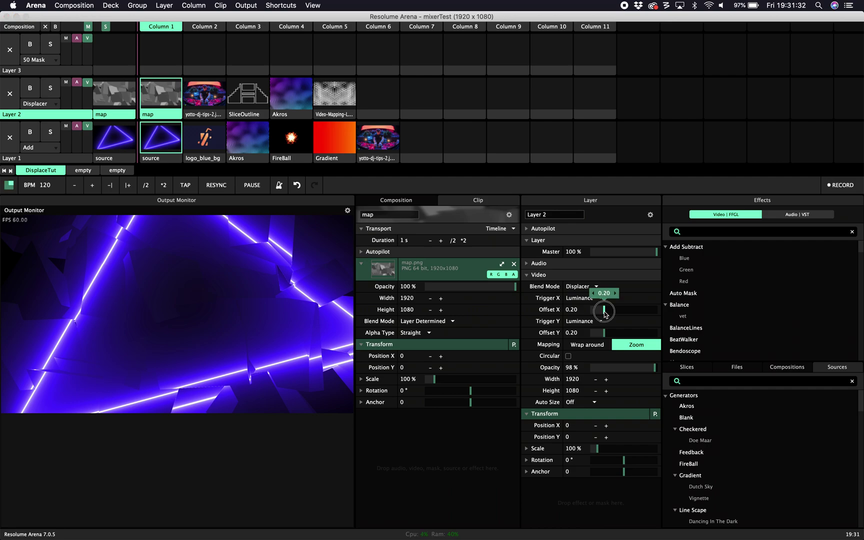
{"action": "left_click_drag", "start_coordinate": [604, 311], "coordinate": [591, 333]}
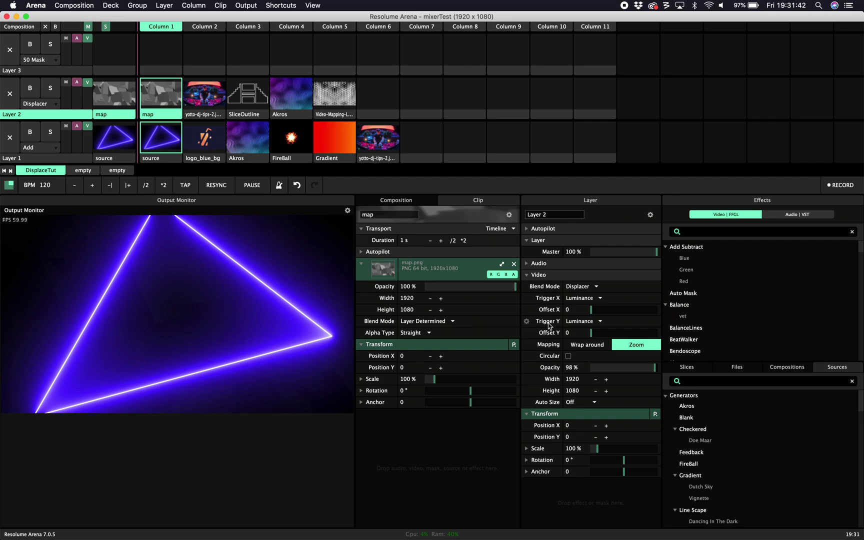
{"action": "left_click_drag", "start_coordinate": [593, 314], "coordinate": [609, 313]}
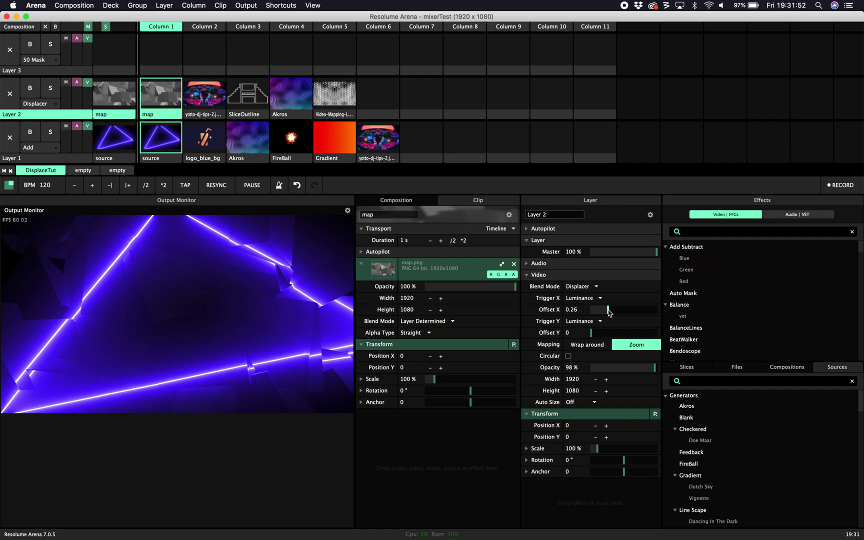
{"action": "left_click_drag", "start_coordinate": [609, 313], "coordinate": [611, 311]}
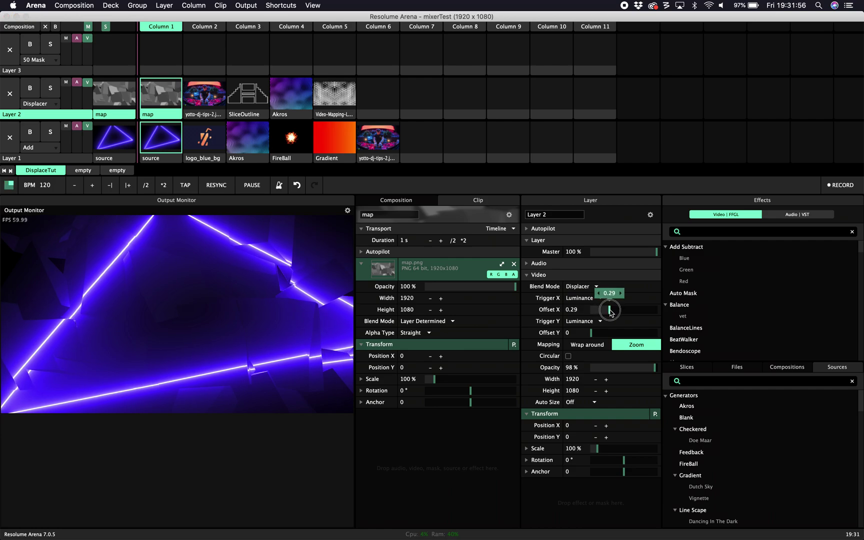
{"action": "left_click_drag", "start_coordinate": [610, 312], "coordinate": [608, 336]}
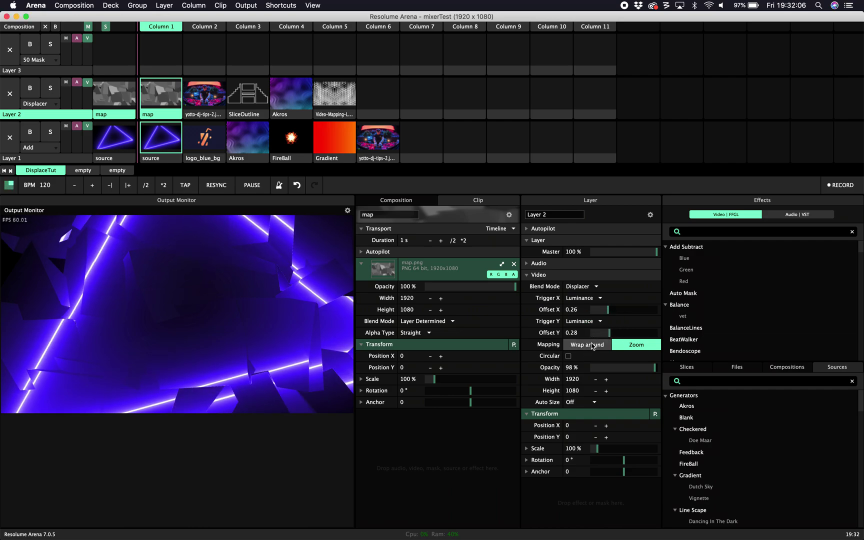
Try Wrap around with stronger Offset X, then return to Zoom with Offset X near 0.20
{"action": "left_click", "coordinate": [594, 345]}
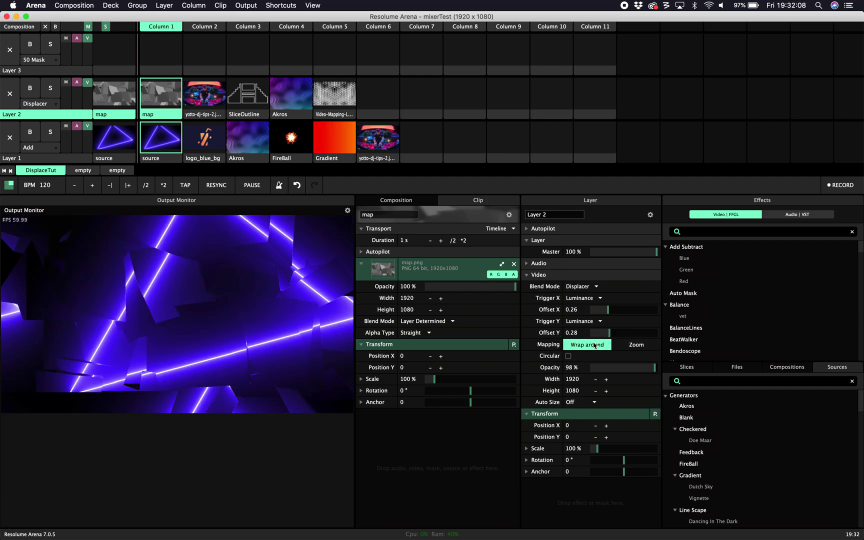
{"action": "left_click_drag", "start_coordinate": [608, 311], "coordinate": [621, 321]}
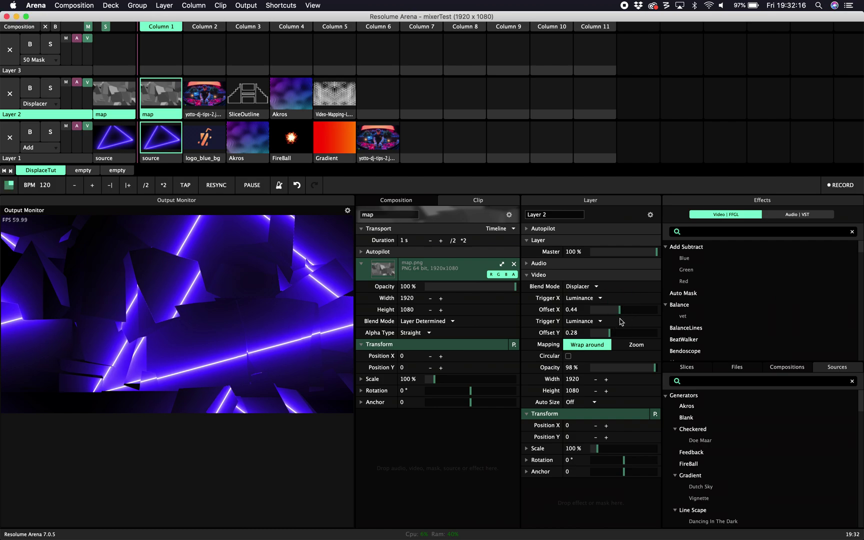
{"action": "left_click", "coordinate": [636, 345]}
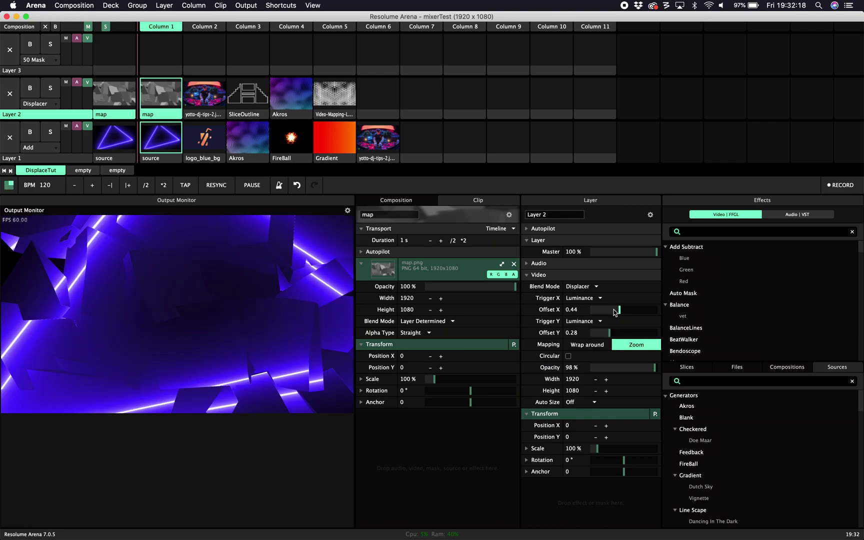
{"action": "mouse_move", "coordinate": [615, 312]}
{"action": "left_mouse_down"}
{"action": "mouse_move", "coordinate": [590, 313]}
{"action": "mouse_move", "coordinate": [606, 316]}
{"action": "left_mouse_up"}
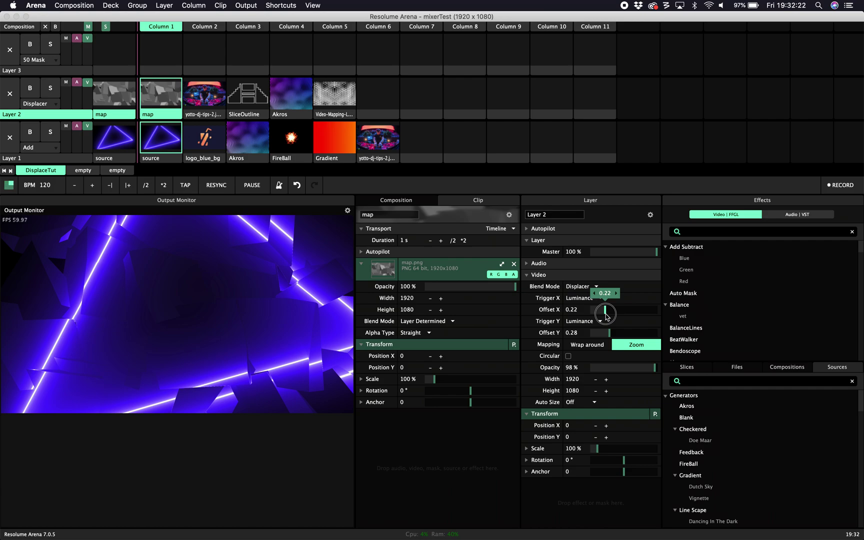
{"action": "mouse_move", "coordinate": [606, 316]}
{"action": "left_mouse_down"}
{"action": "mouse_move", "coordinate": [637, 314]}
{"action": "mouse_move", "coordinate": [603, 314]}
{"action": "left_mouse_up"}
Turn on Circular mapping, set Offset Y to 0 and Offset X to 0.10
{"action": "left_click", "coordinate": [656, 367]}
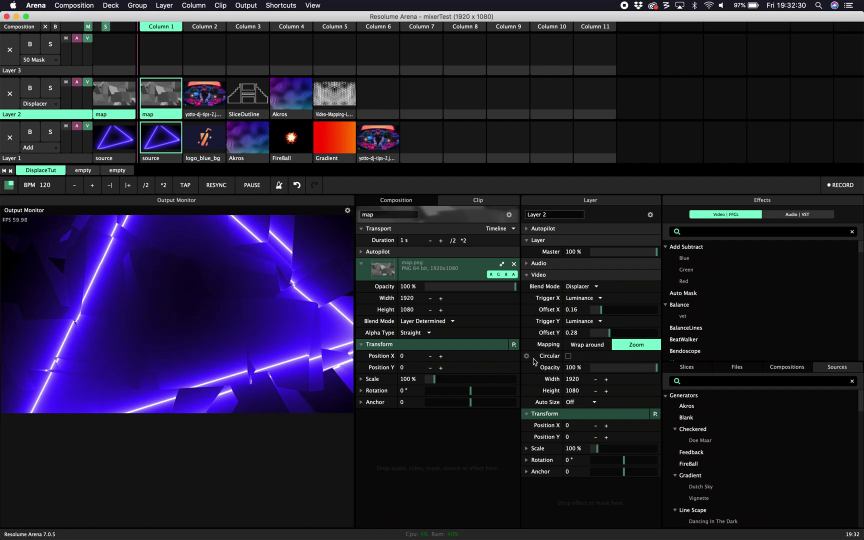
{"action": "left_click", "coordinate": [569, 357]}
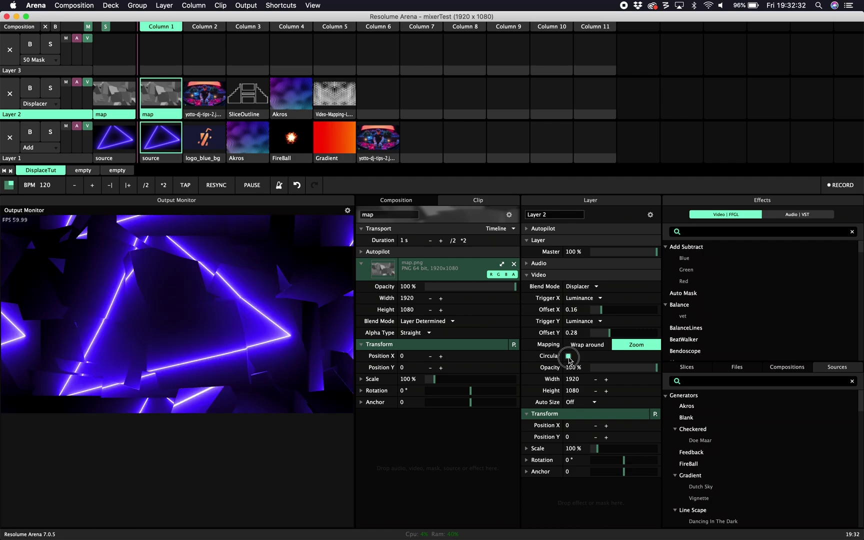
{"action": "left_click", "coordinate": [569, 356]}
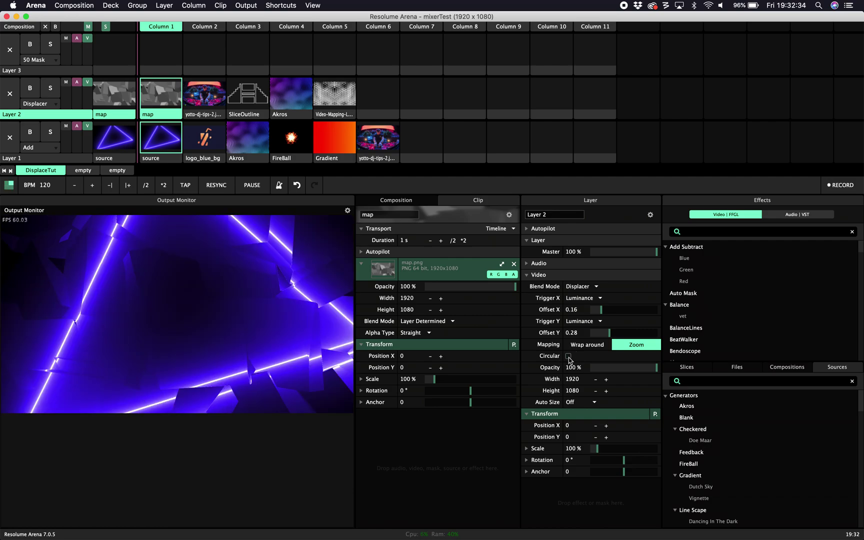
{"action": "left_click", "coordinate": [569, 356]}
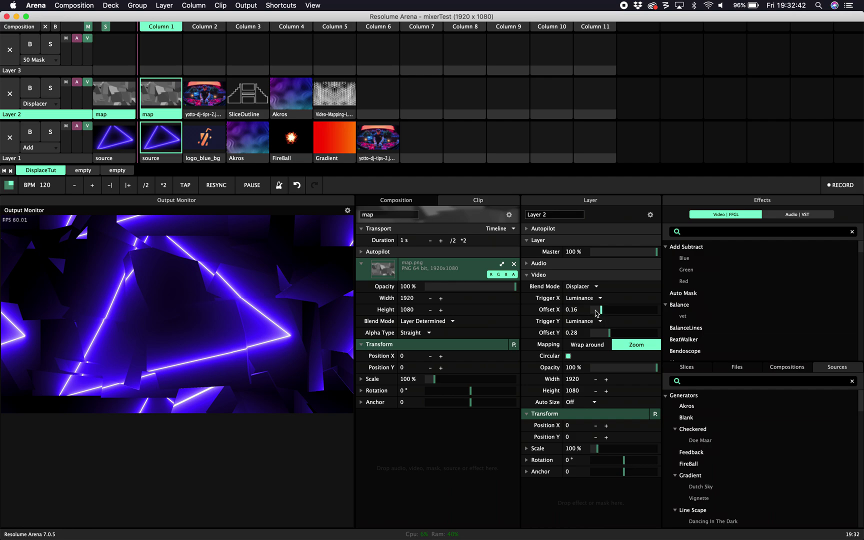
{"action": "left_click_drag", "start_coordinate": [600, 310], "coordinate": [609, 315]}
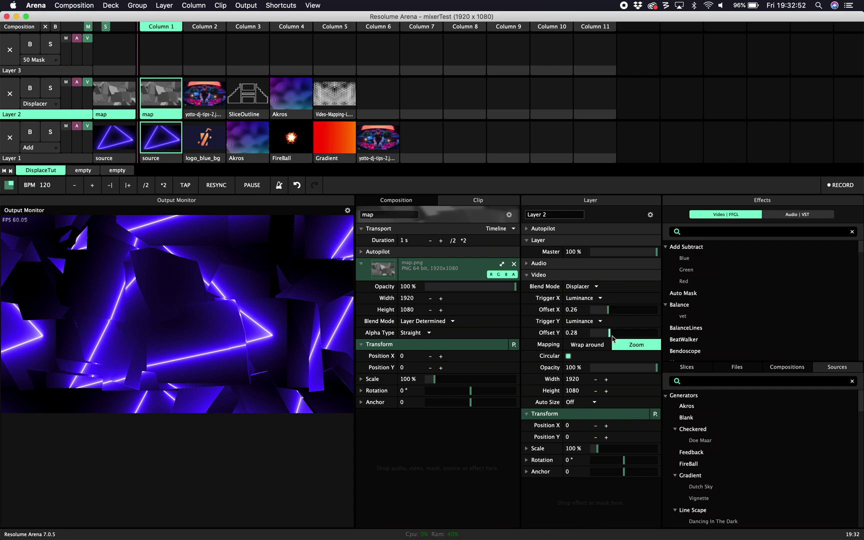
{"action": "left_click_drag", "start_coordinate": [612, 338], "coordinate": [590, 339]}
{"action": "left_click_drag", "start_coordinate": [608, 310], "coordinate": [597, 309]}
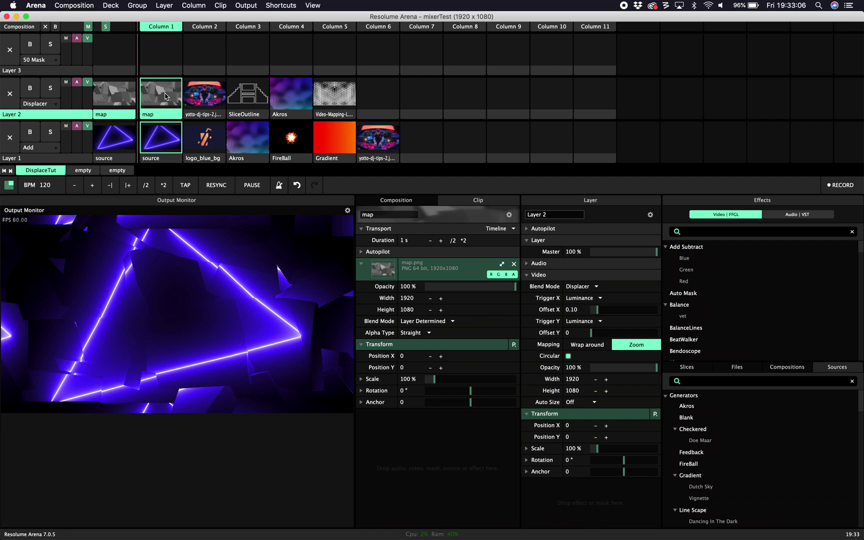
Use the DJ photo as Layer 2's map at Offset X 0.12, displacing logo_blue_bg on Layer 1
{"action": "left_click", "coordinate": [195, 100]}
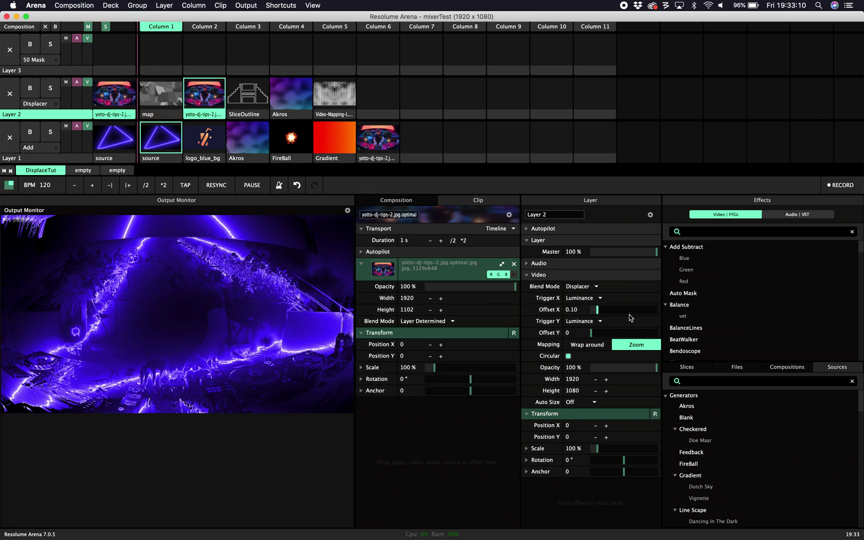
{"action": "mouse_move", "coordinate": [600, 311]}
{"action": "left_mouse_down"}
{"action": "mouse_move", "coordinate": [617, 316]}
{"action": "mouse_move", "coordinate": [595, 325]}
{"action": "mouse_move", "coordinate": [599, 318]}
{"action": "left_mouse_up"}
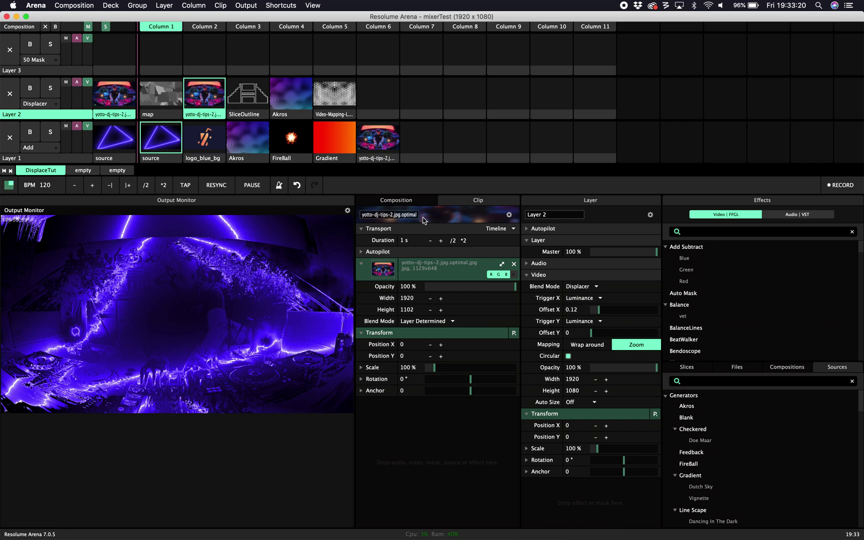
{"action": "left_click", "coordinate": [213, 151]}
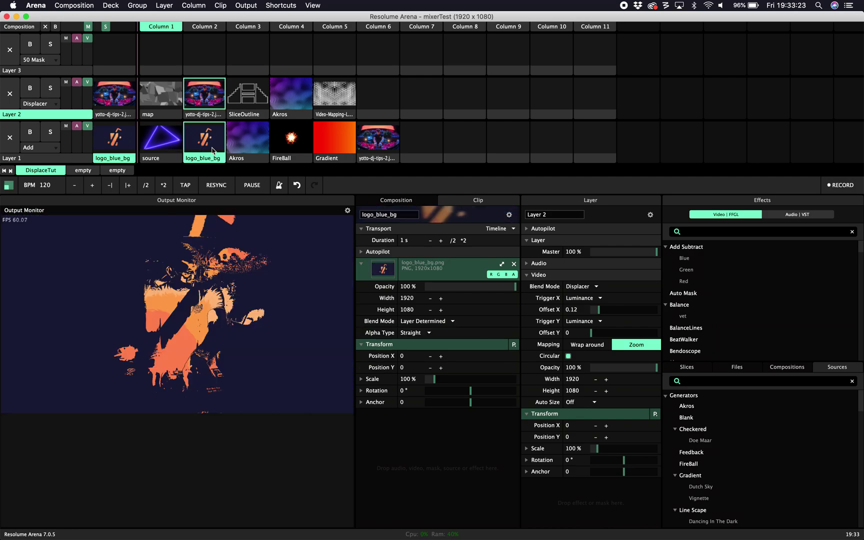
Displace FireBall with SliceOutline, Akros, then the glitch loop map, Circular off, Offset X near 0
{"action": "left_click", "coordinate": [291, 141]}
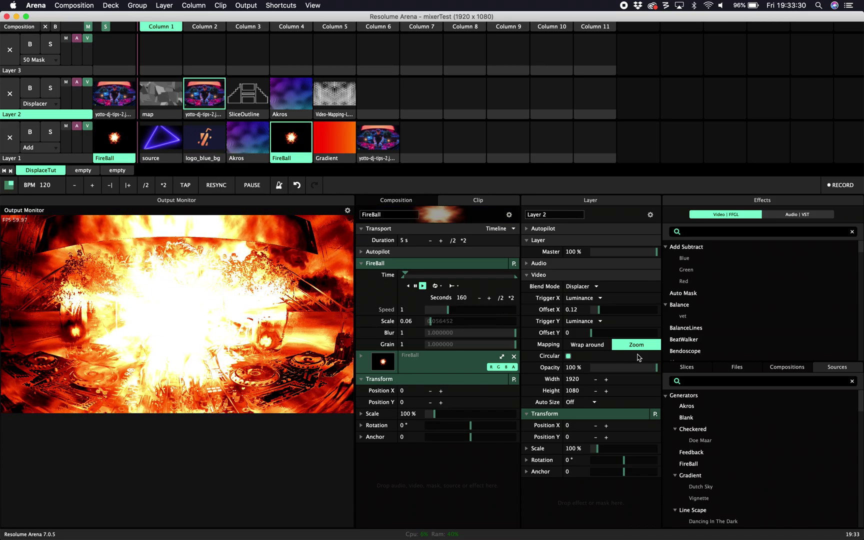
{"action": "mouse_move", "coordinate": [601, 311]}
{"action": "left_mouse_down"}
{"action": "mouse_move", "coordinate": [645, 317]}
{"action": "mouse_move", "coordinate": [617, 311]}
{"action": "left_mouse_up"}
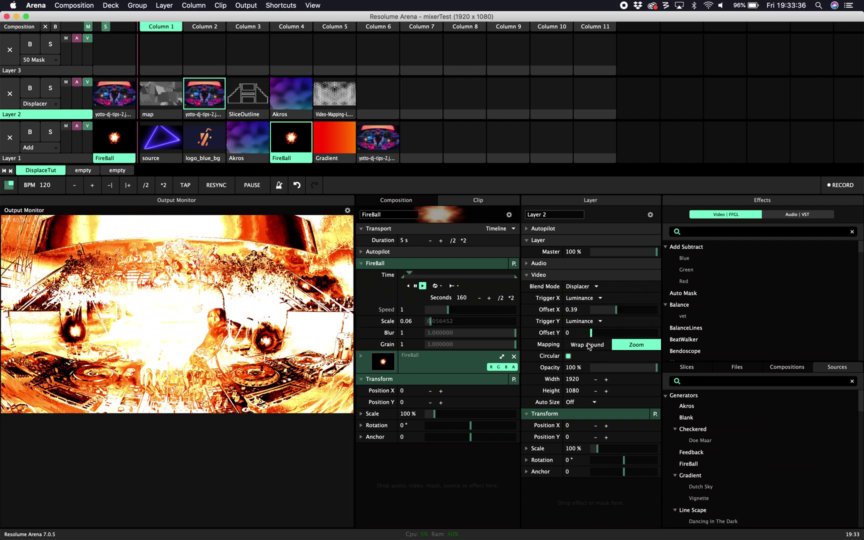
{"action": "left_click", "coordinate": [568, 356]}
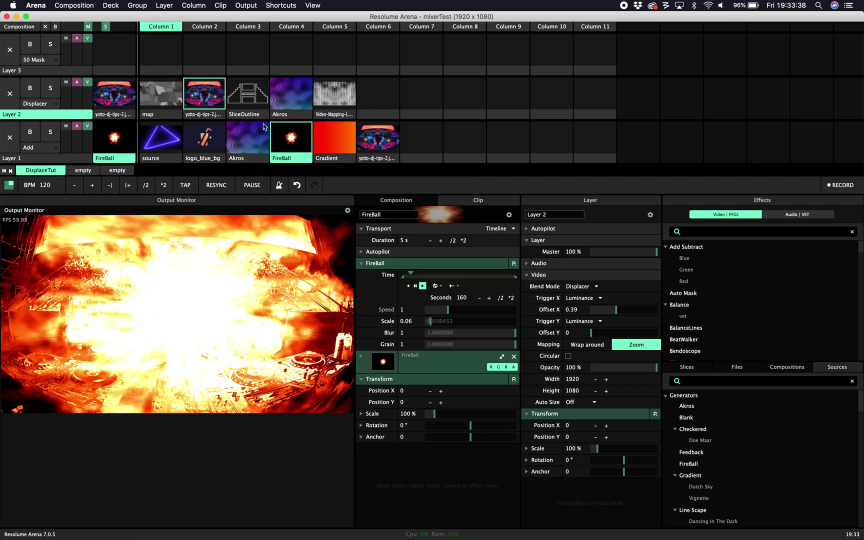
{"action": "left_click", "coordinate": [247, 94]}
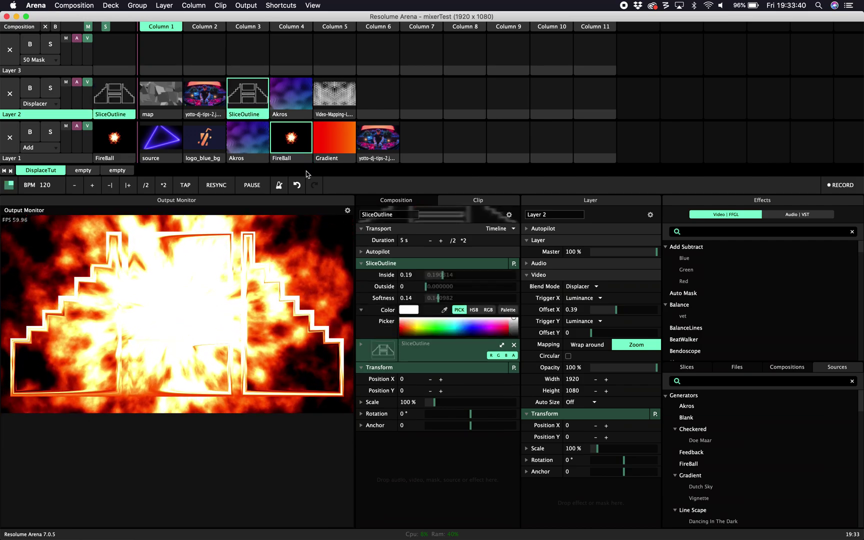
{"action": "left_click", "coordinate": [303, 97]}
{"action": "left_click", "coordinate": [324, 117]}
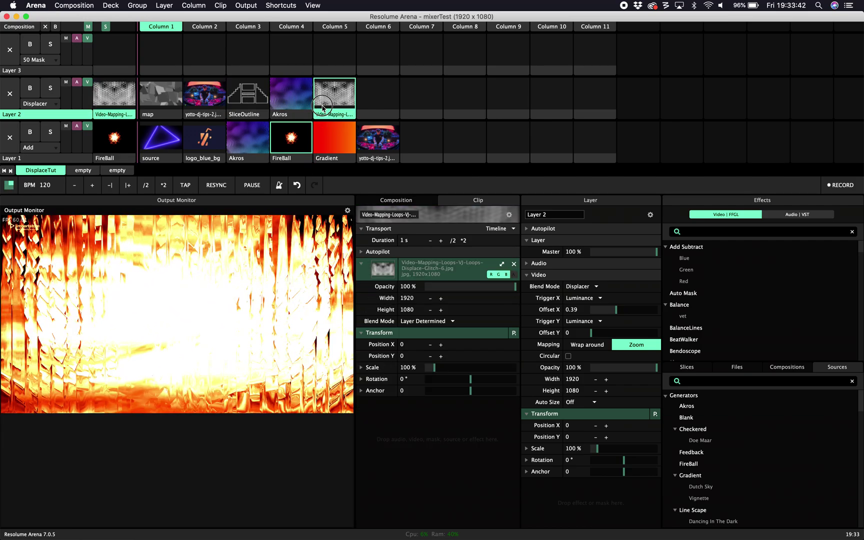
{"action": "left_click_drag", "start_coordinate": [618, 310], "coordinate": [592, 312]}
Play the DJ photo on Layer 1 and set Offset X and Offset Y to 0.12, Circular off
{"action": "left_click", "coordinate": [380, 143]}
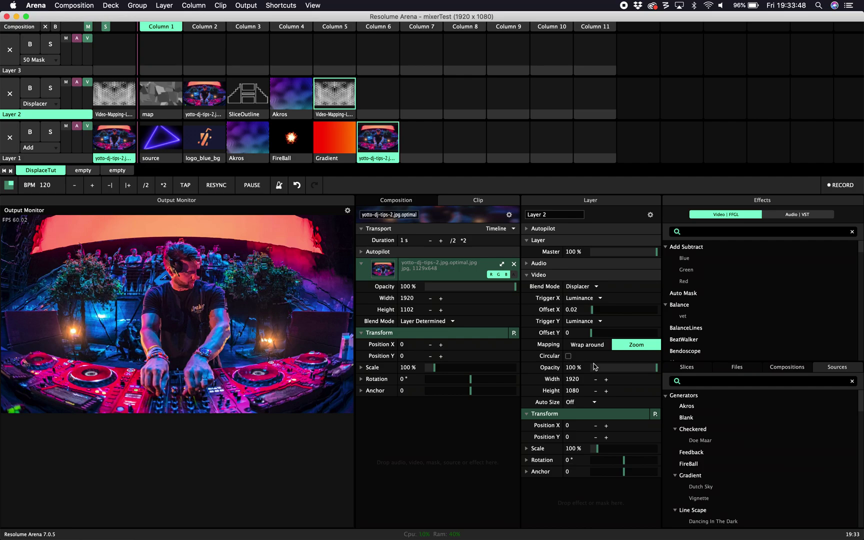
{"action": "left_click", "coordinate": [592, 311]}
{"action": "left_click_drag", "start_coordinate": [594, 313], "coordinate": [599, 311]}
{"action": "left_click", "coordinate": [570, 356]}
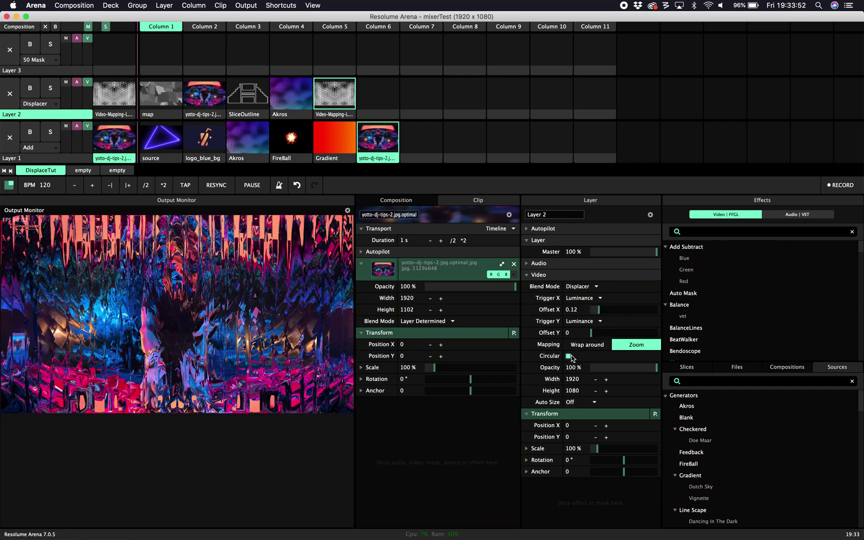
{"action": "left_click", "coordinate": [570, 357]}
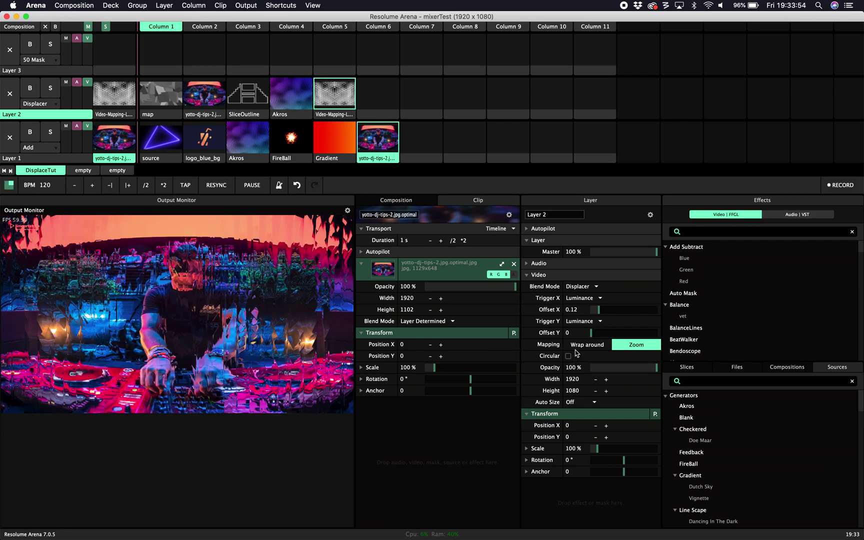
{"action": "left_click_drag", "start_coordinate": [593, 332], "coordinate": [599, 334]}
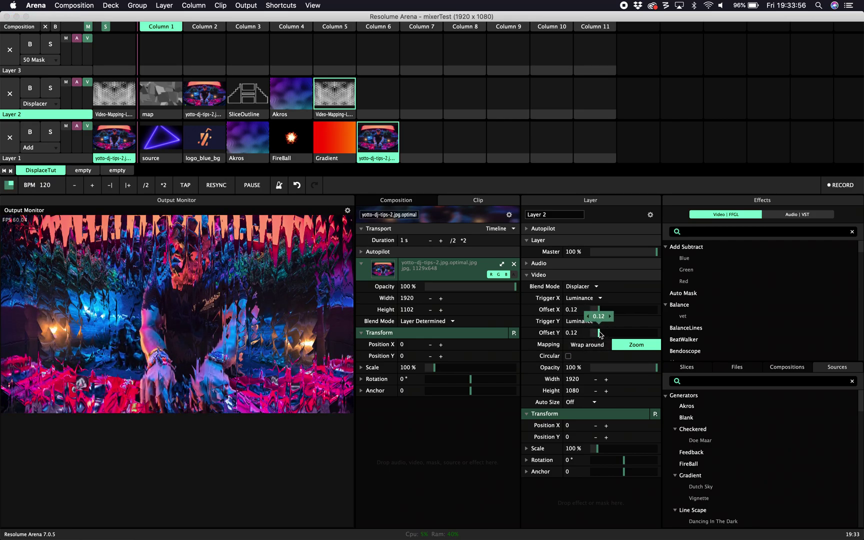